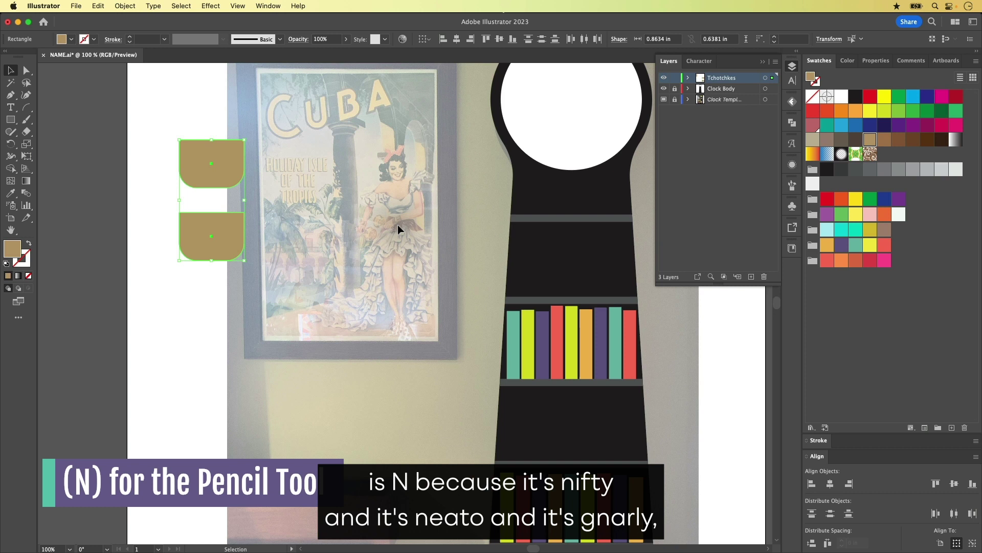
Switch to the Pencil tool to draw freehand lines over the tan pots
{"action": "key", "text": "n"}
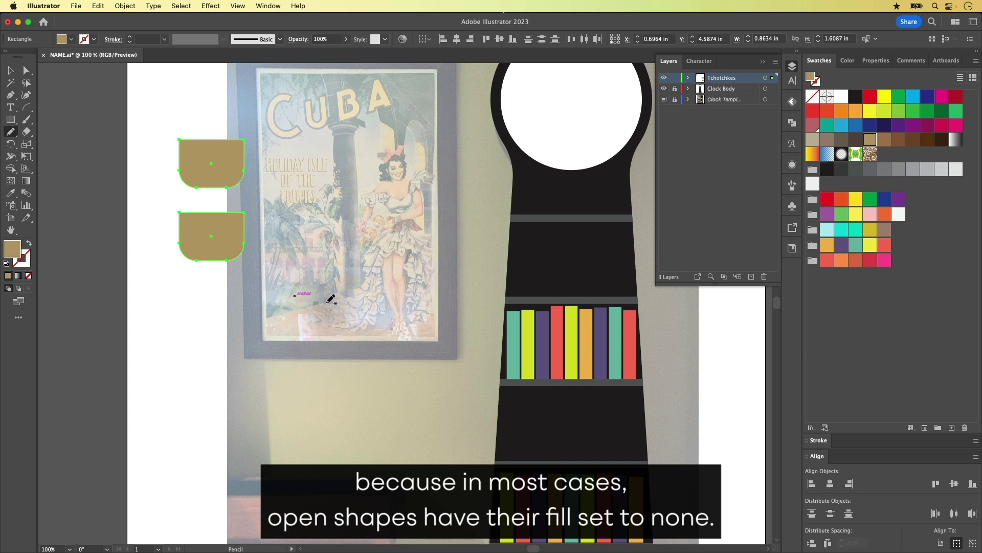
With nothing selected, set the fill to None and the stroke to a beige swatch
{"action": "key", "text": "super+shift+a"}
{"action": "left_click", "coordinate": [61, 39]}
{"action": "left_click", "coordinate": [13, 63]}
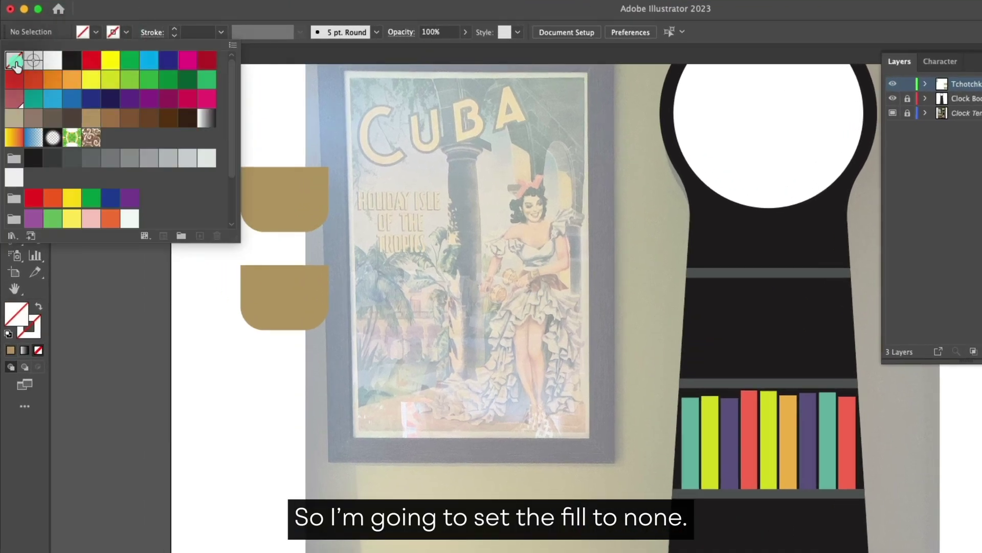
{"action": "left_click", "coordinate": [127, 36]}
{"action": "left_click", "coordinate": [127, 35]}
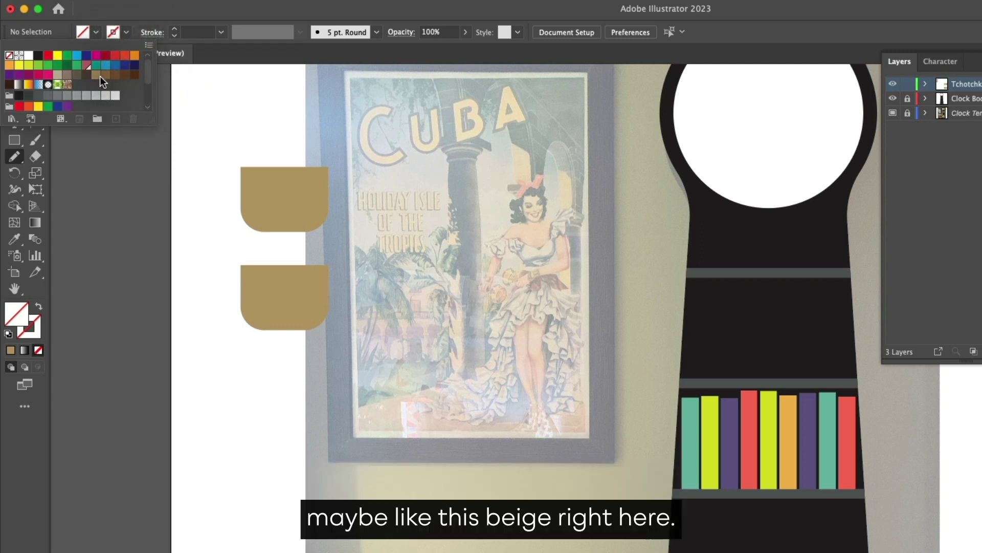
{"action": "left_click", "coordinate": [58, 75]}
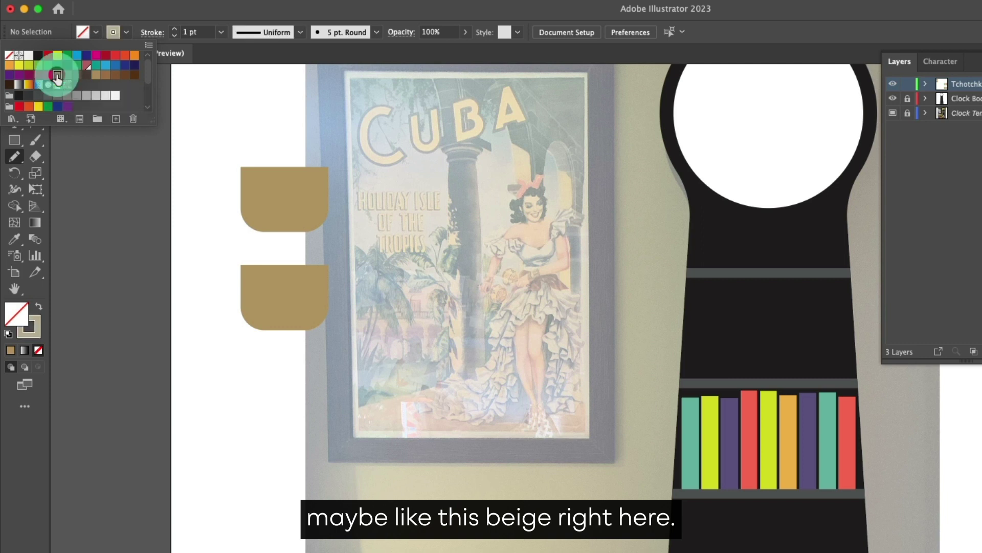
{"action": "left_click", "coordinate": [187, 18]}
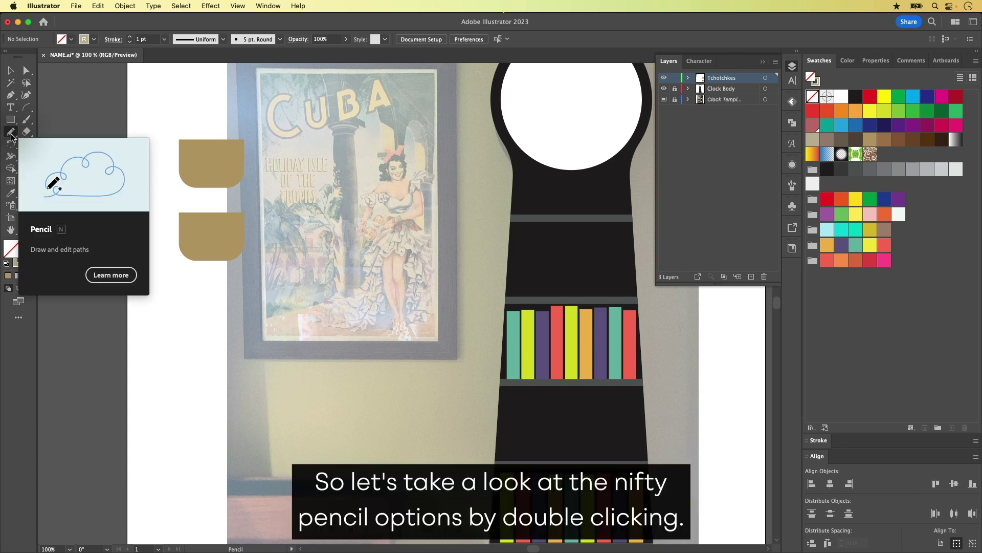
Set the Pencil tool's Fidelity slider all the way to Smooth and confirm
{"action": "double_click", "coordinate": [11, 135]}
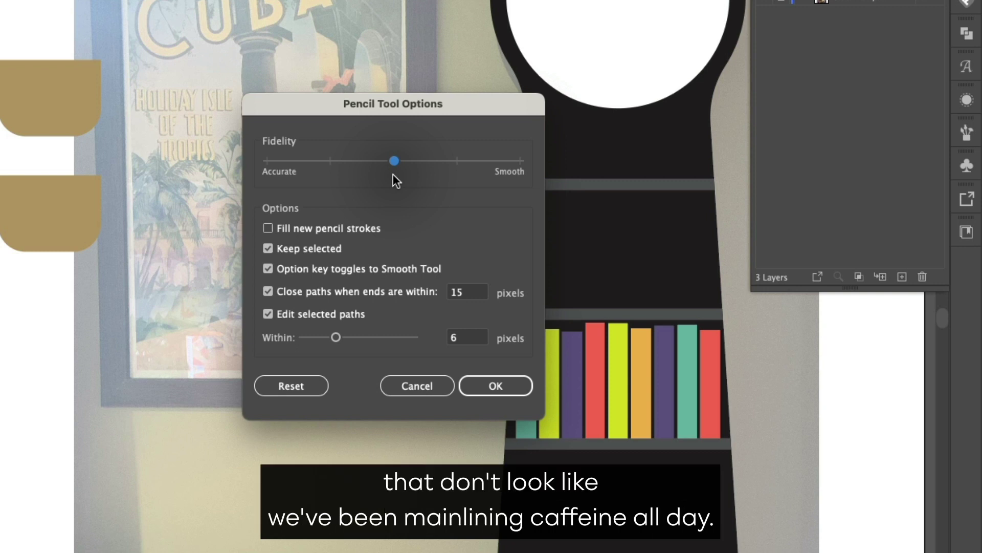
{"action": "left_click_drag", "start_coordinate": [394, 160], "coordinate": [568, 168]}
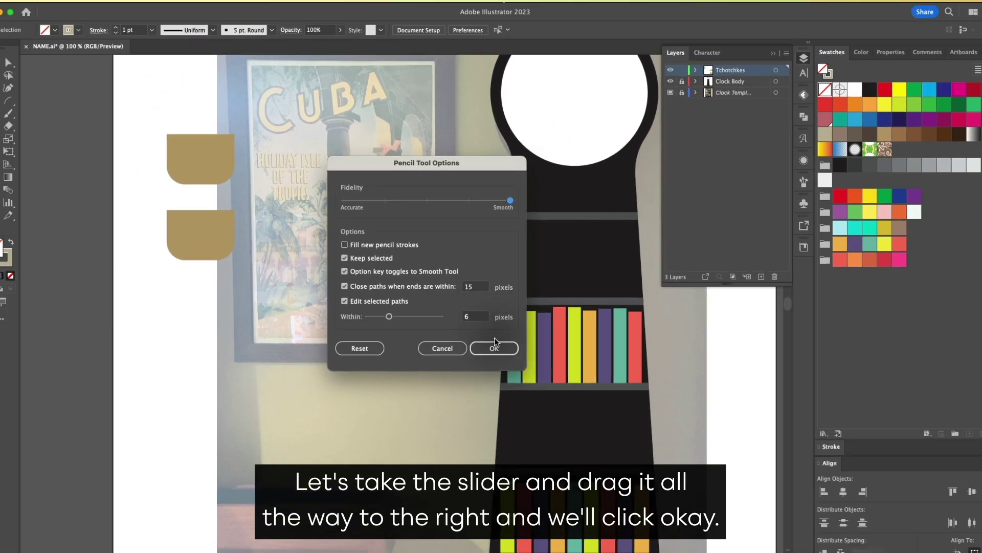
{"action": "left_click", "coordinate": [495, 386]}
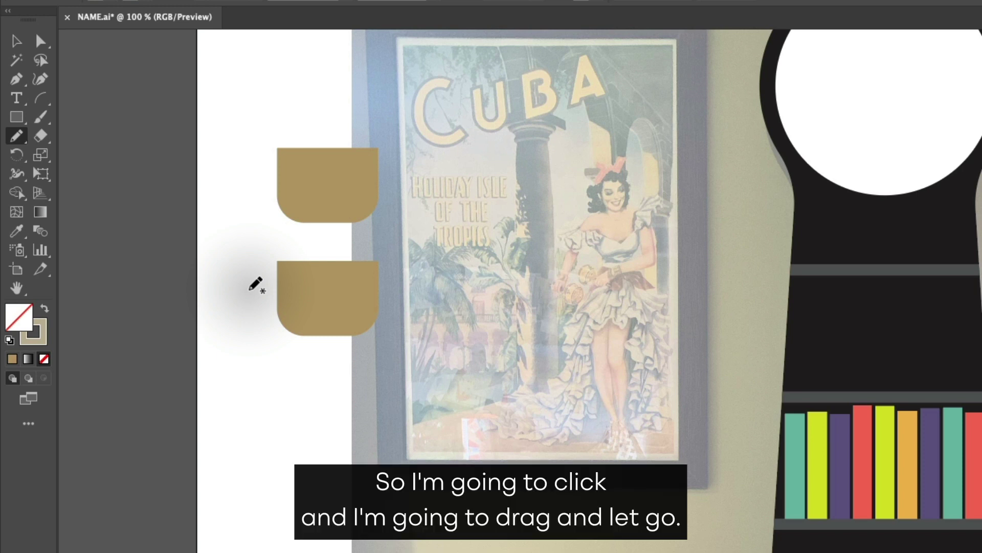
Sketch three freehand curves across the lower pot, each running past its edges
{"action": "mouse_move", "coordinate": [249, 289]}
{"action": "left_mouse_down"}
{"action": "mouse_move", "coordinate": [331, 277]}
{"action": "mouse_move", "coordinate": [414, 295]}
{"action": "left_mouse_up"}
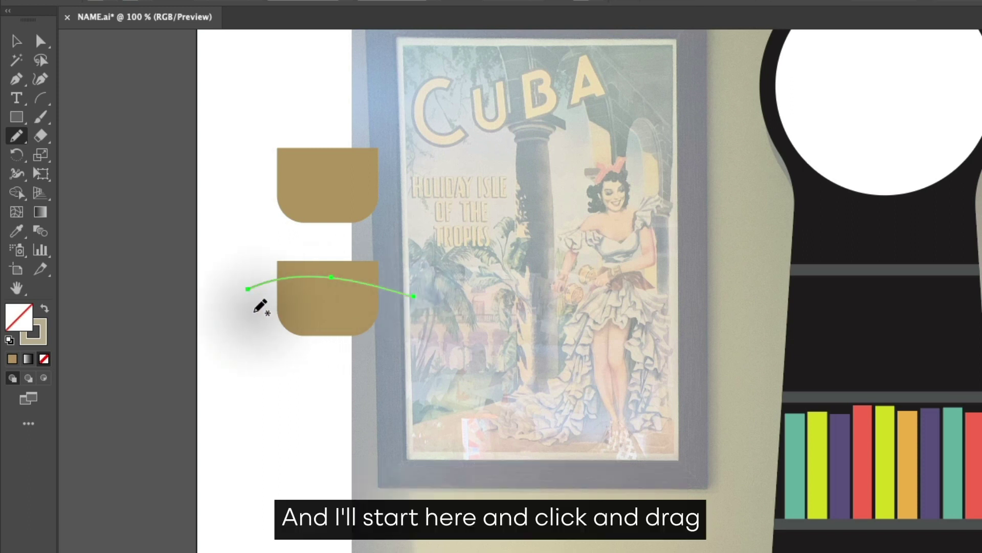
{"action": "mouse_move", "coordinate": [254, 312]}
{"action": "left_mouse_down"}
{"action": "mouse_move", "coordinate": [314, 312]}
{"action": "mouse_move", "coordinate": [393, 271]}
{"action": "left_mouse_up"}
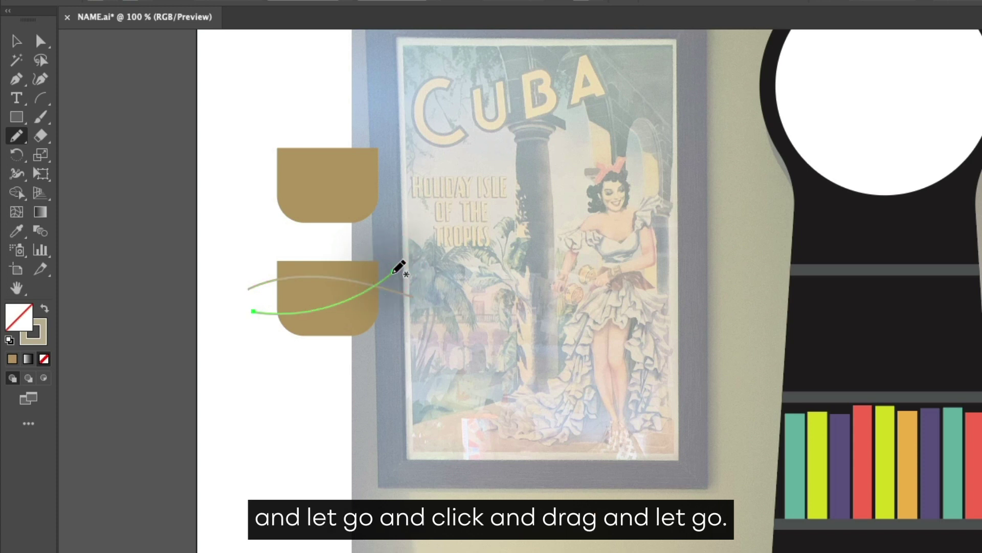
{"action": "mouse_move", "coordinate": [260, 302]}
{"action": "left_mouse_down"}
{"action": "mouse_move", "coordinate": [325, 290]}
{"action": "mouse_move", "coordinate": [383, 322]}
{"action": "left_mouse_up"}
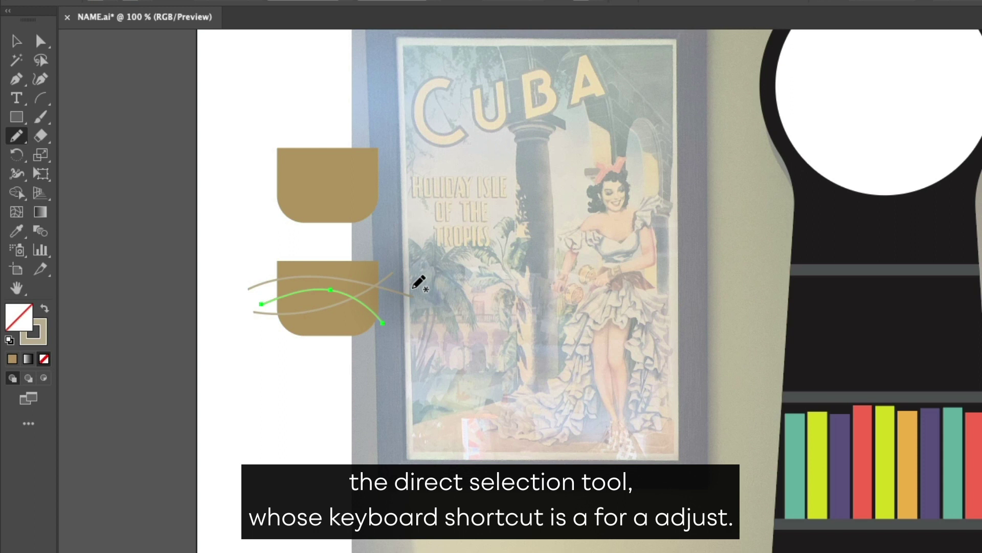
Zoom in and drag the diagonal curve's upper end point up and to the left
{"action": "key", "text": "a"}
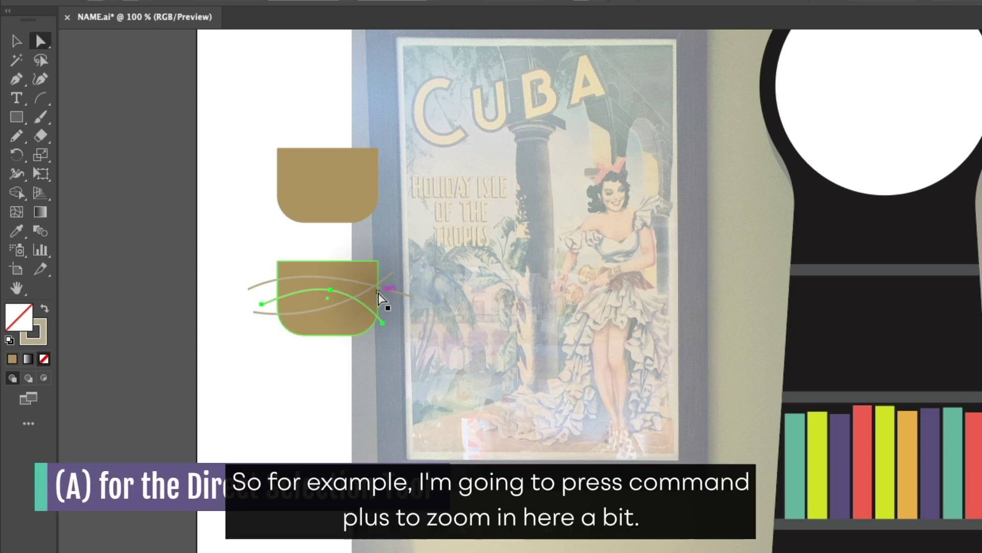
{"action": "key", "text": "super+plus"}
{"action": "key", "text": "super+plus"}
{"action": "key", "text": "super+plus"}
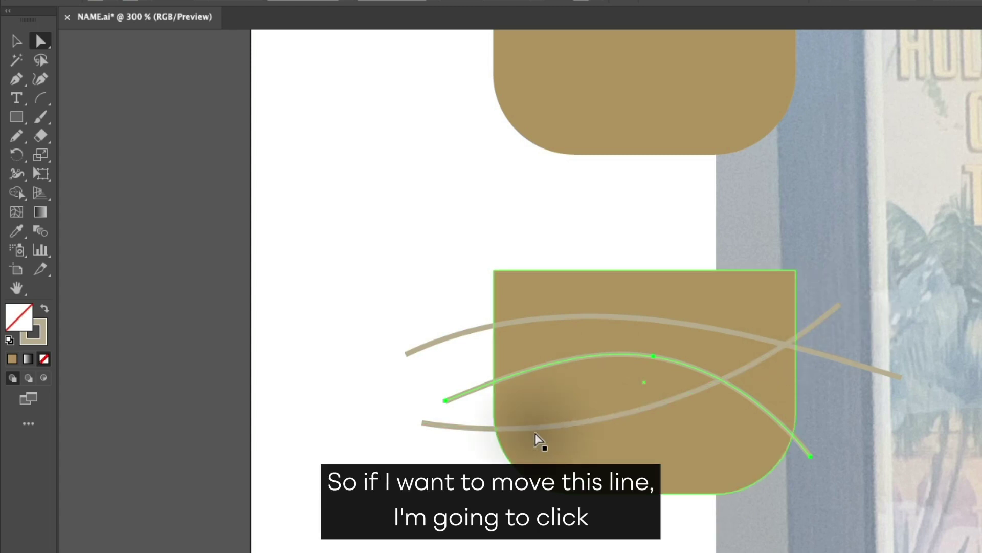
{"action": "left_click", "coordinate": [826, 313]}
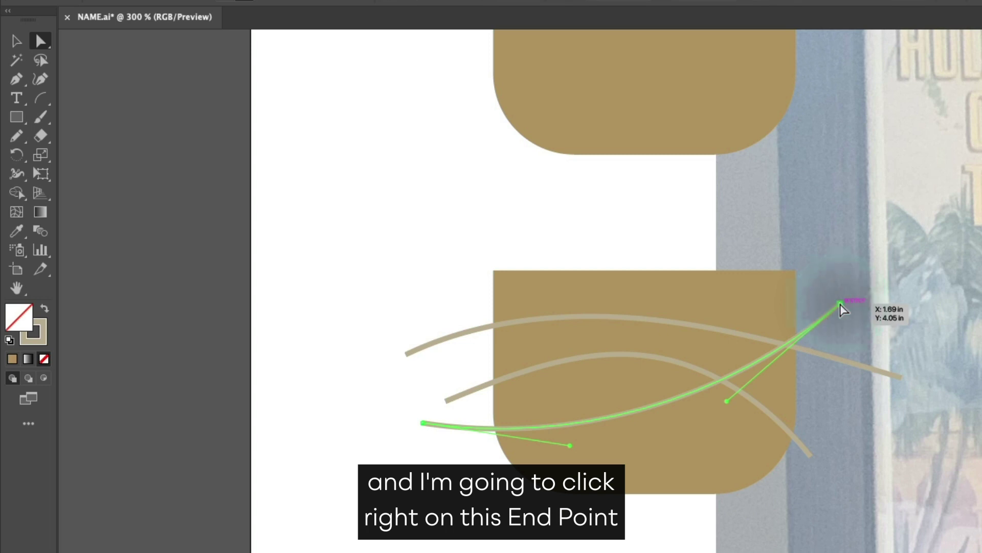
{"action": "left_click", "coordinate": [841, 304]}
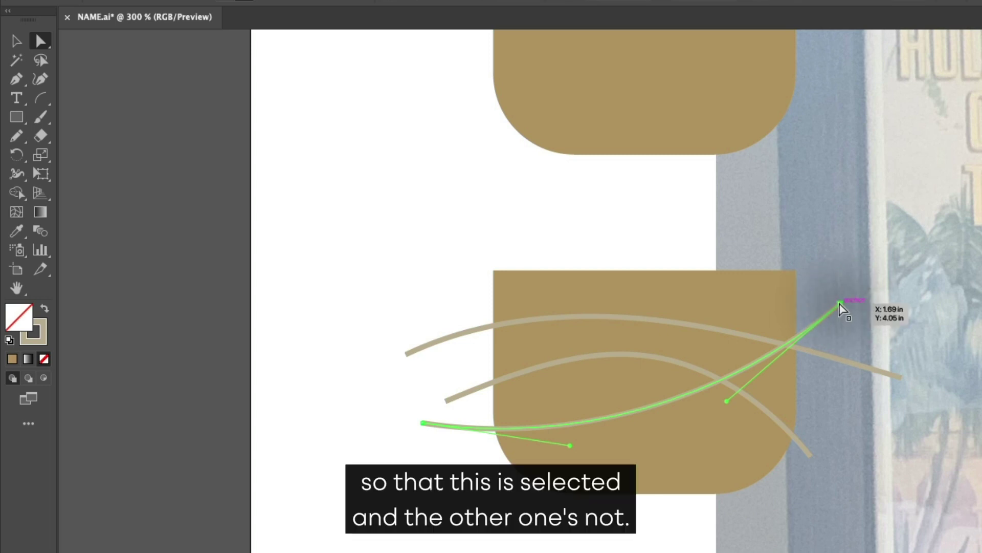
{"action": "left_click_drag", "start_coordinate": [840, 304], "coordinate": [820, 292]}
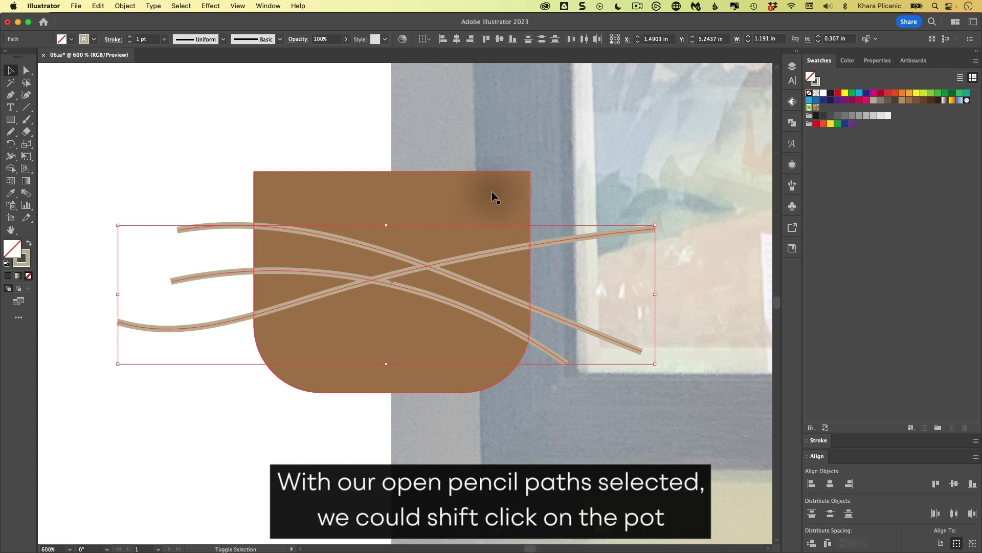
Add the pot to the selection and Shape Builder-erase the line ends beyond its left and right sides
{"action": "left_click", "coordinate": [492, 191], "text": "shift"}
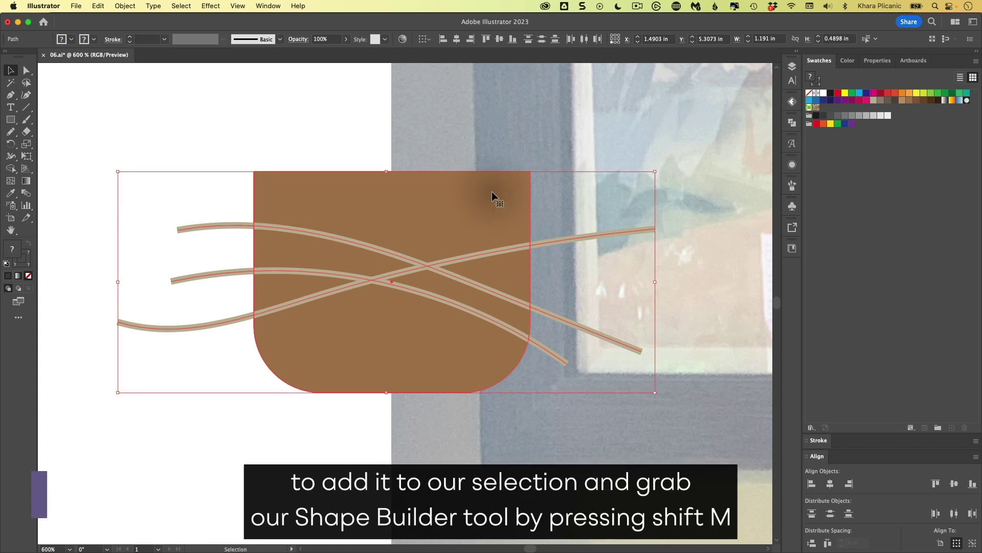
{"action": "key", "text": "shift"}
{"action": "key", "text": "shift+m"}
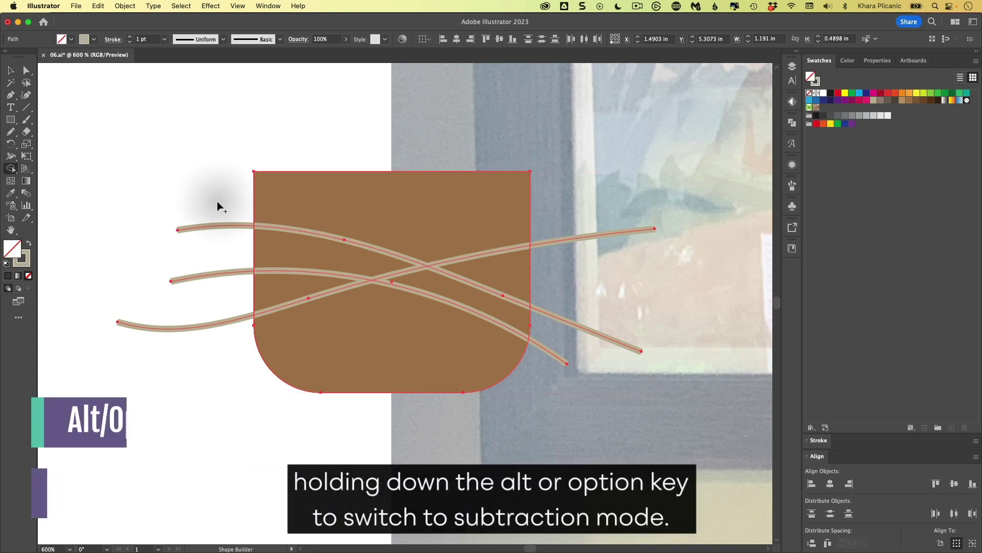
{"action": "key", "text": "alt"}
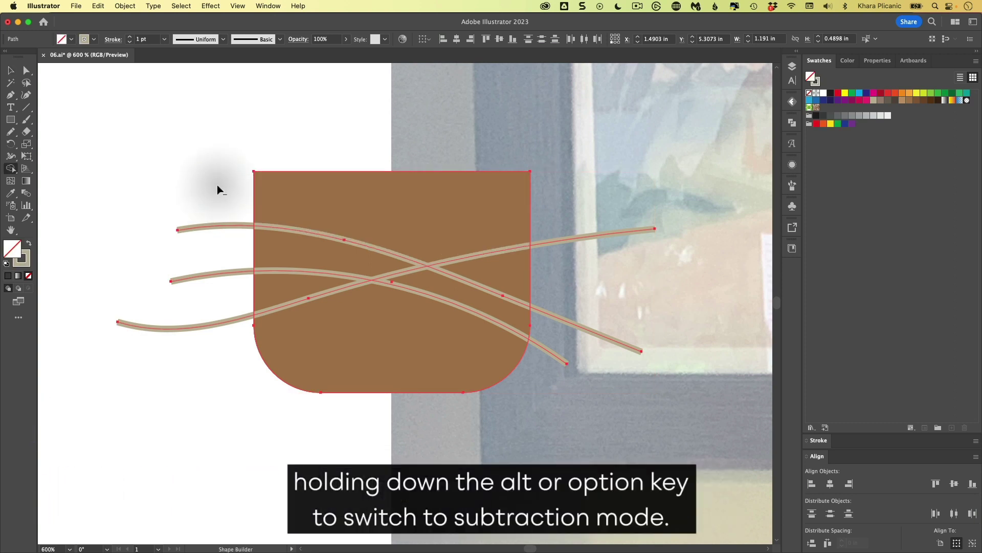
{"action": "left_click_drag", "start_coordinate": [217, 185], "coordinate": [225, 428]}
{"action": "mouse_move", "coordinate": [560, 210]}
{"action": "left_mouse_down"}
{"action": "mouse_move", "coordinate": [554, 359]}
{"action": "mouse_move", "coordinate": [538, 398]}
{"action": "left_mouse_up"}
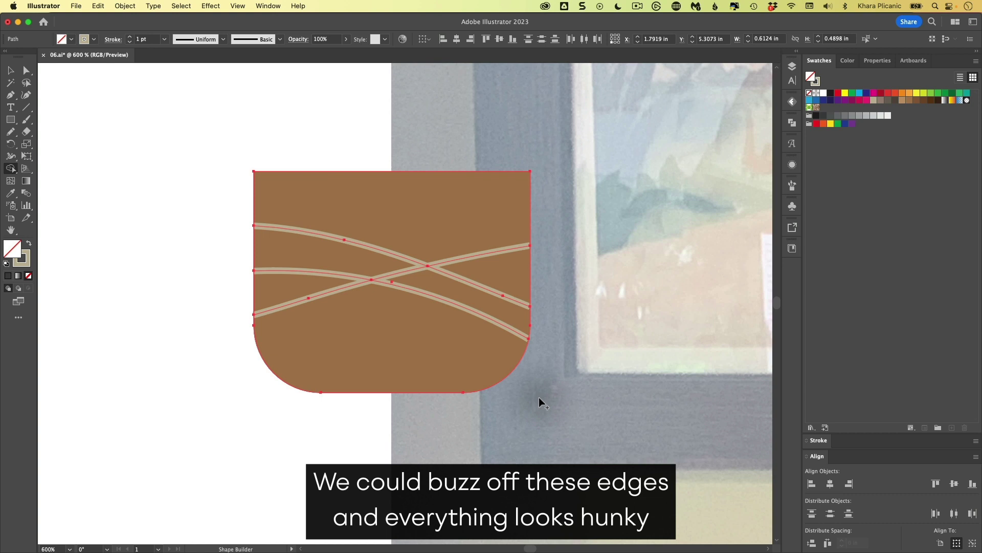
{"action": "key", "text": "v"}
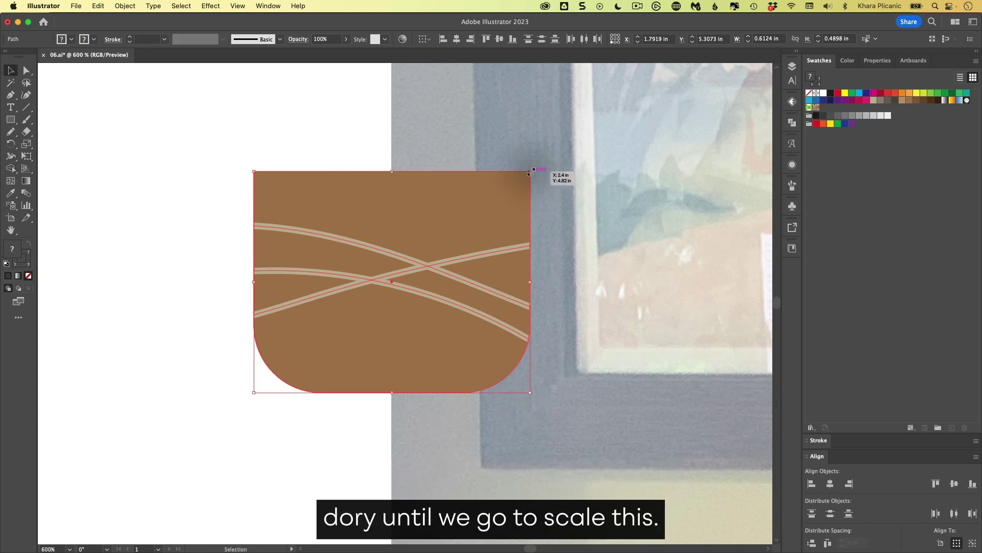
{"action": "left_click_drag", "start_coordinate": [530, 172], "coordinate": [466, 254]}
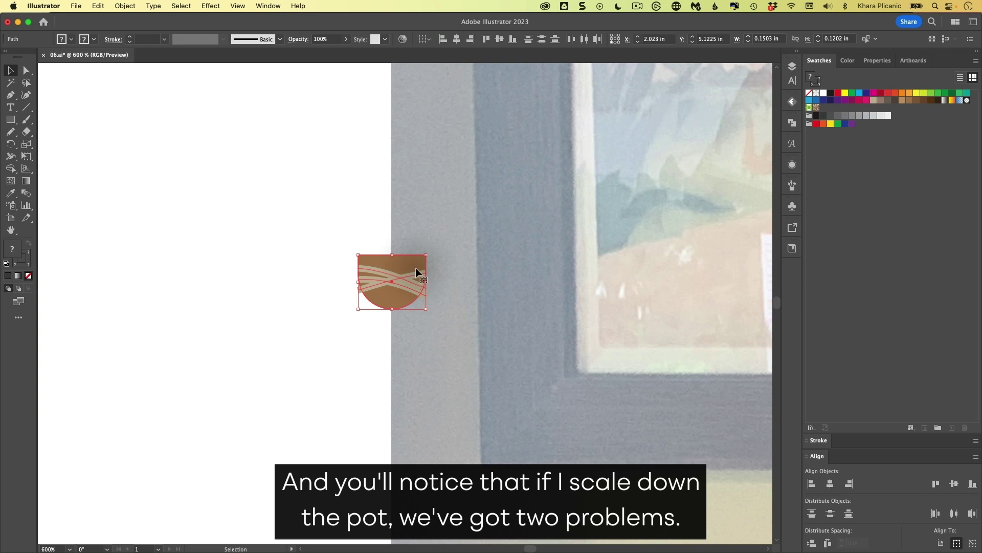
{"action": "left_click_drag", "start_coordinate": [415, 268], "coordinate": [344, 263]}
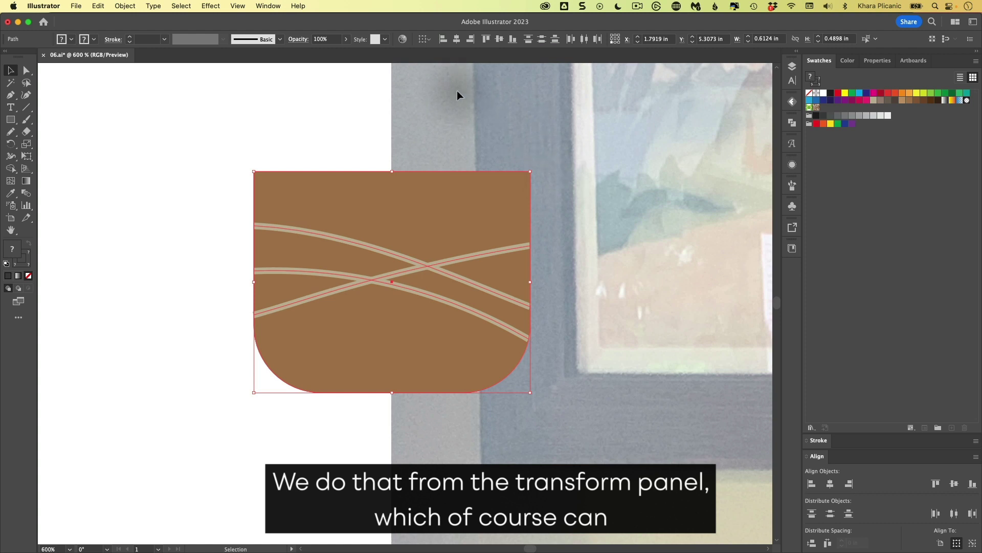
Enable Scale Corners in the Transform panel and test-shrink the pot with its lines
{"action": "left_click", "coordinate": [267, 6]}
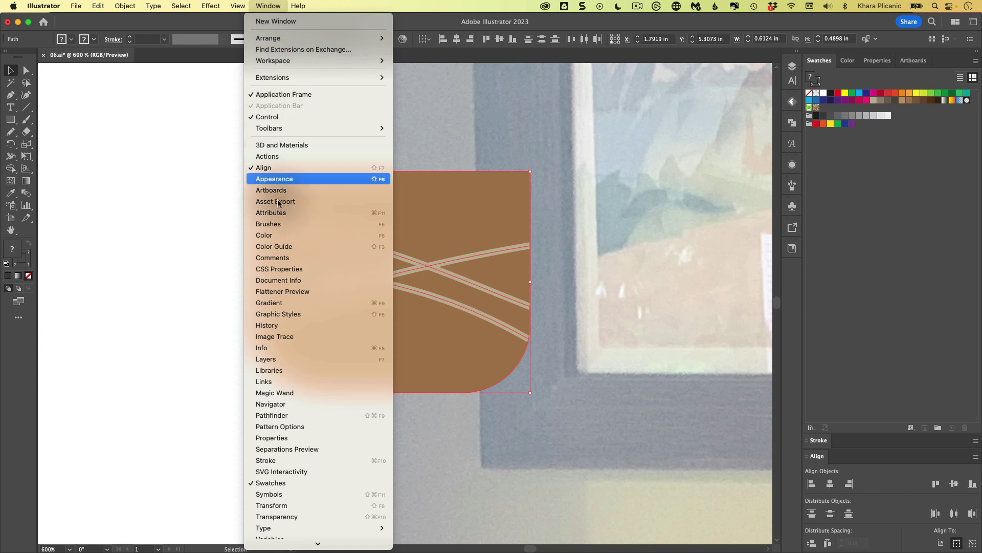
{"action": "left_click", "coordinate": [310, 506]}
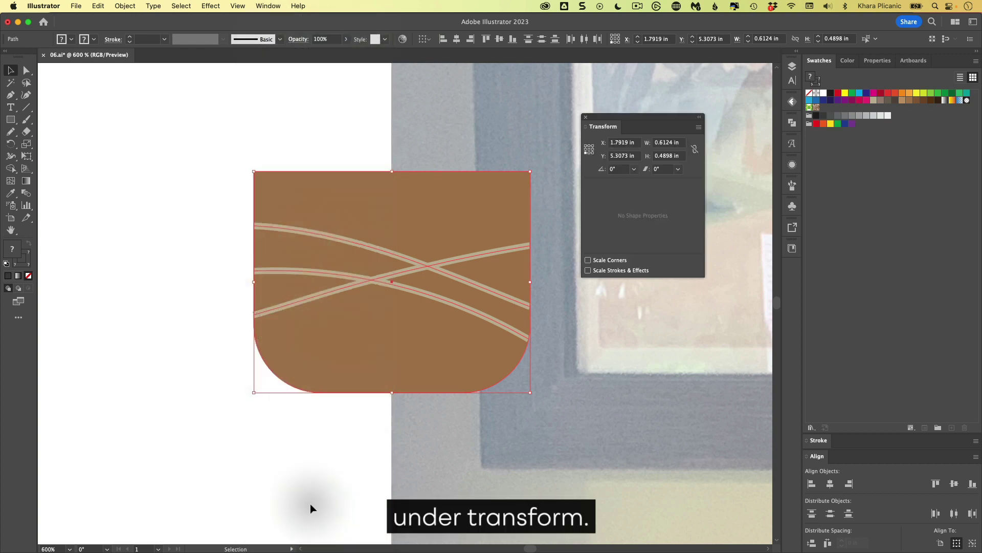
{"action": "left_click", "coordinate": [589, 261]}
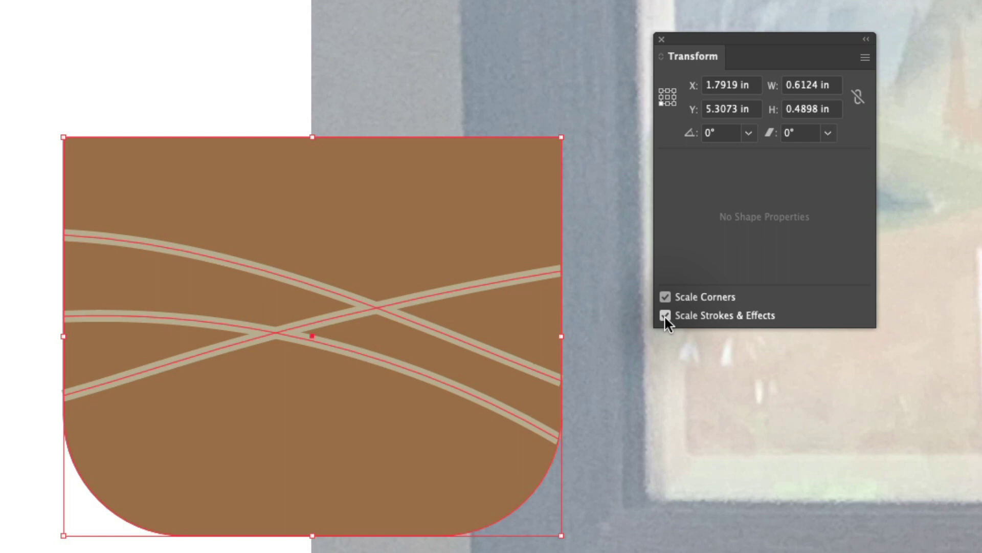
{"action": "left_click_drag", "start_coordinate": [562, 138], "coordinate": [381, 282]}
{"action": "left_click", "coordinate": [439, 380]}
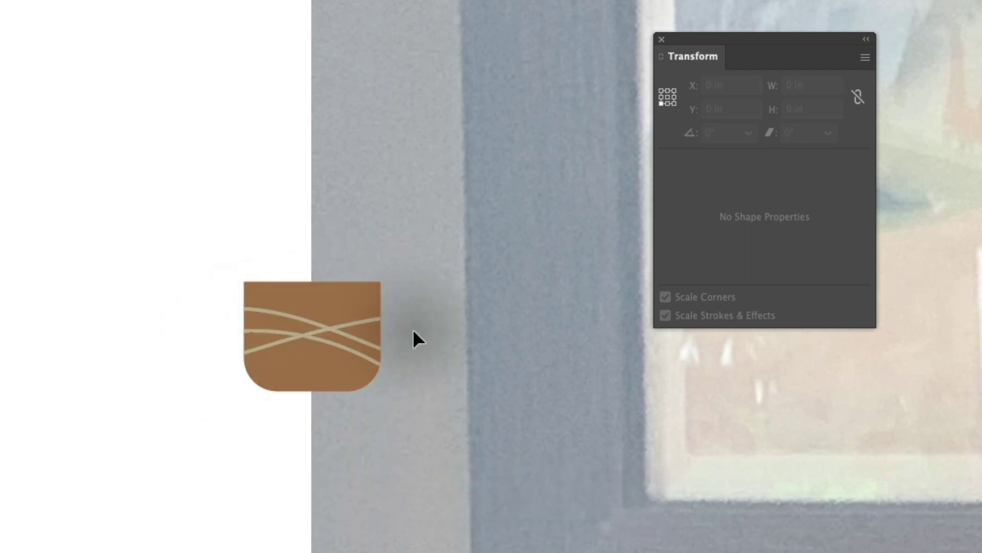
Undo the test scaling and marquee-select only the crossing lines, not the pot
{"action": "key", "text": "super+z"}
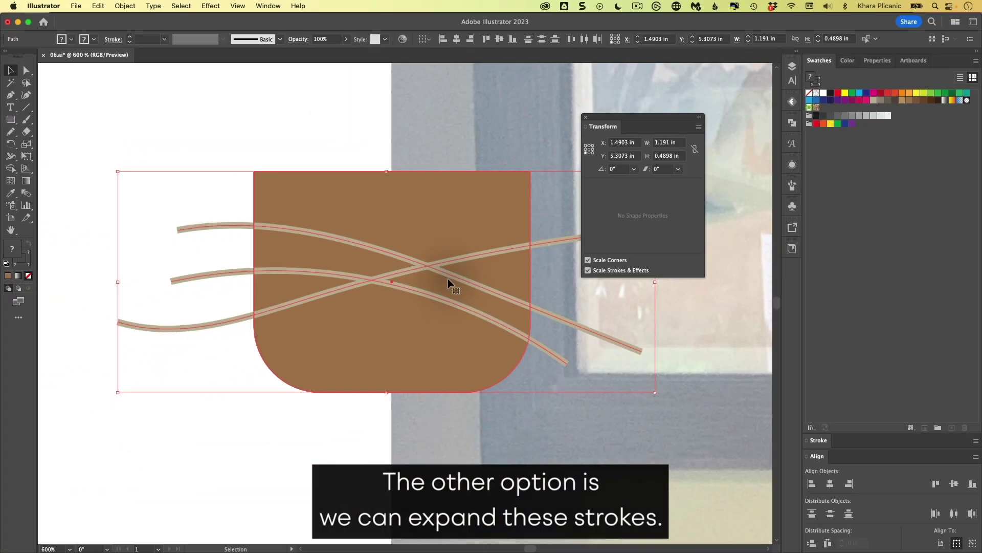
{"action": "left_click_drag", "start_coordinate": [152, 152], "coordinate": [250, 367]}
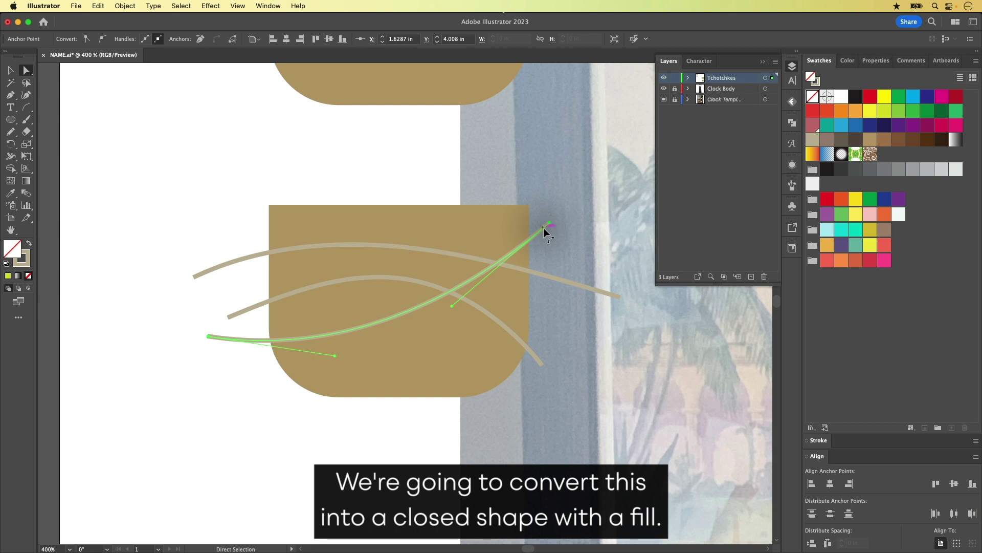
Select all three crossing curves and expand their fill and stroke into filled shapes
{"action": "key", "text": "v"}
{"action": "left_click", "coordinate": [560, 279], "text": "shift"}
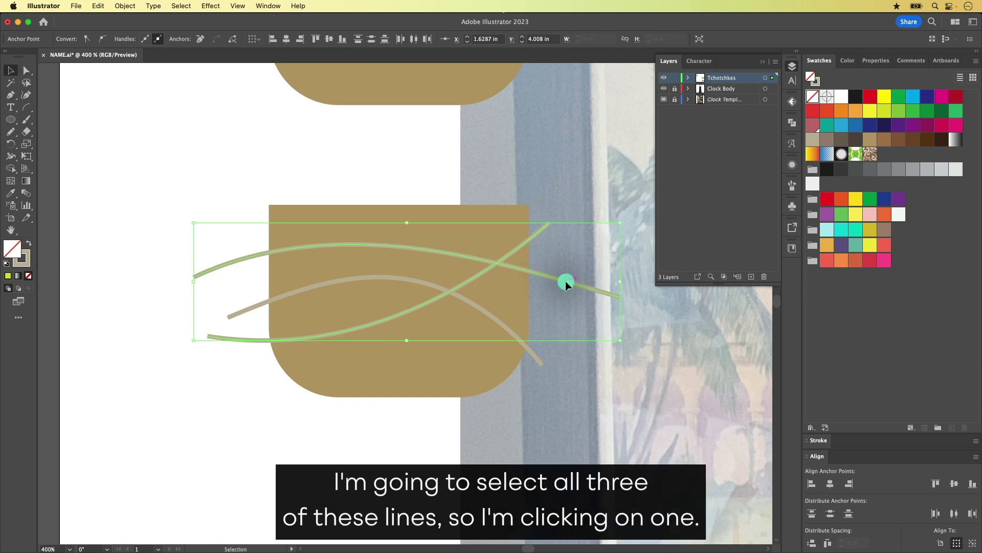
{"action": "left_click", "coordinate": [534, 355], "text": "shift"}
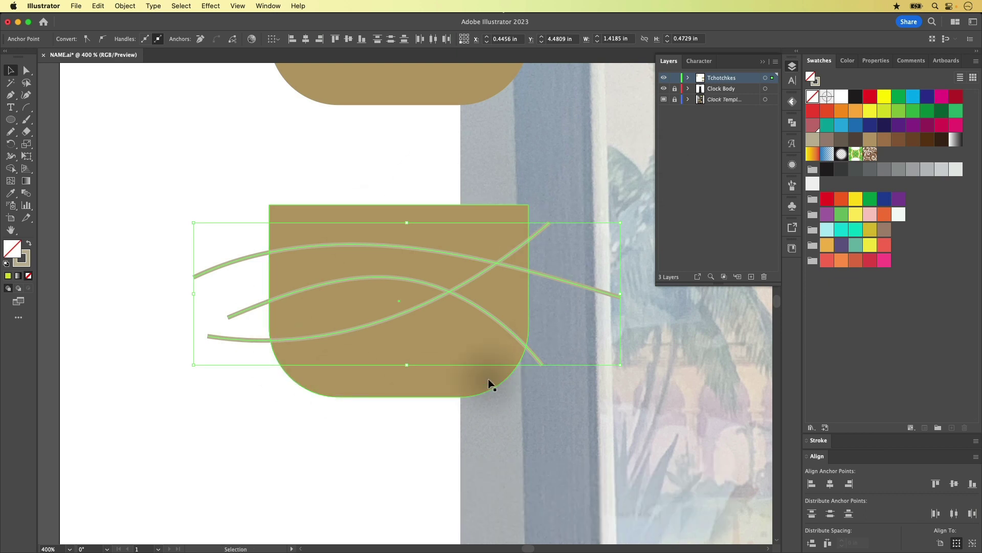
{"action": "left_click", "coordinate": [124, 5]}
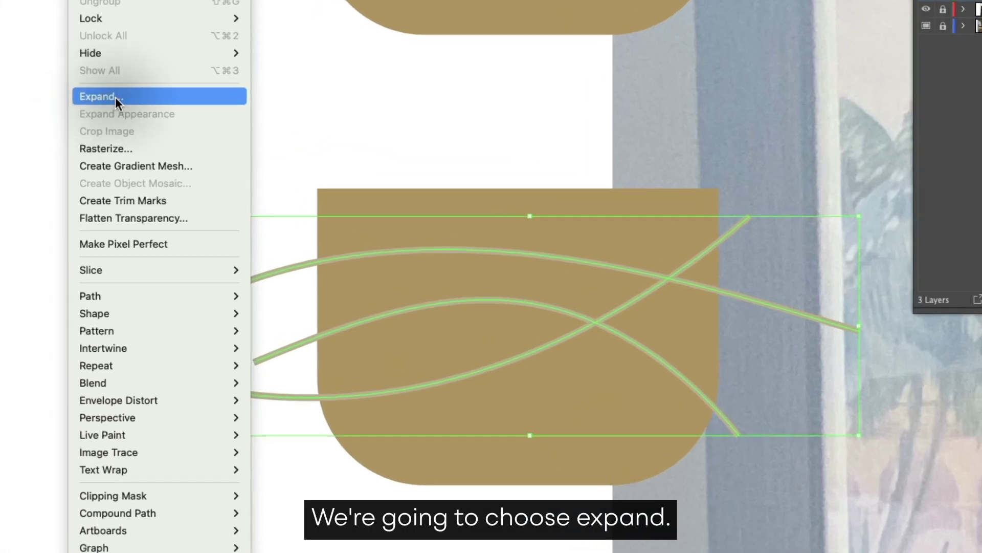
{"action": "left_click", "coordinate": [115, 96]}
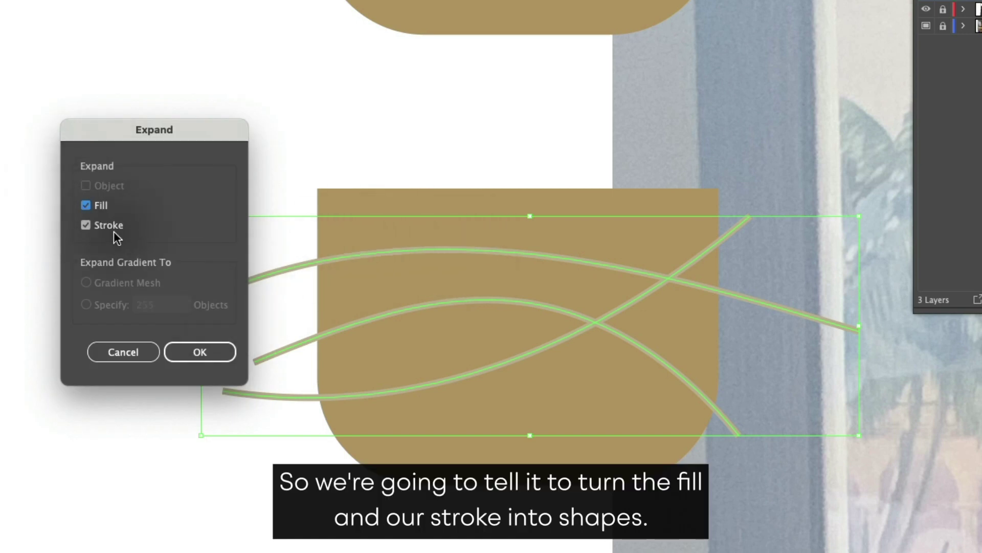
{"action": "left_click", "coordinate": [199, 351]}
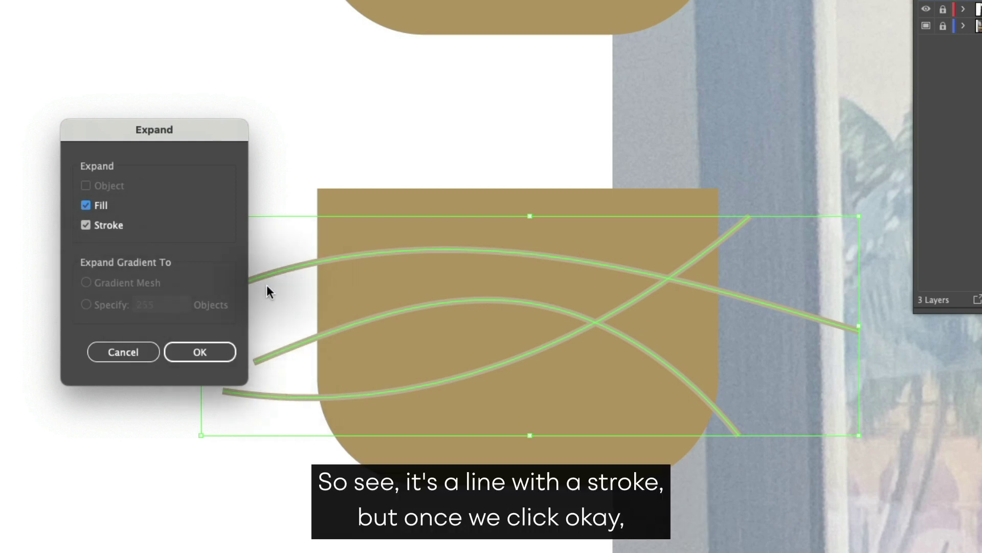
{"action": "left_click", "coordinate": [204, 351]}
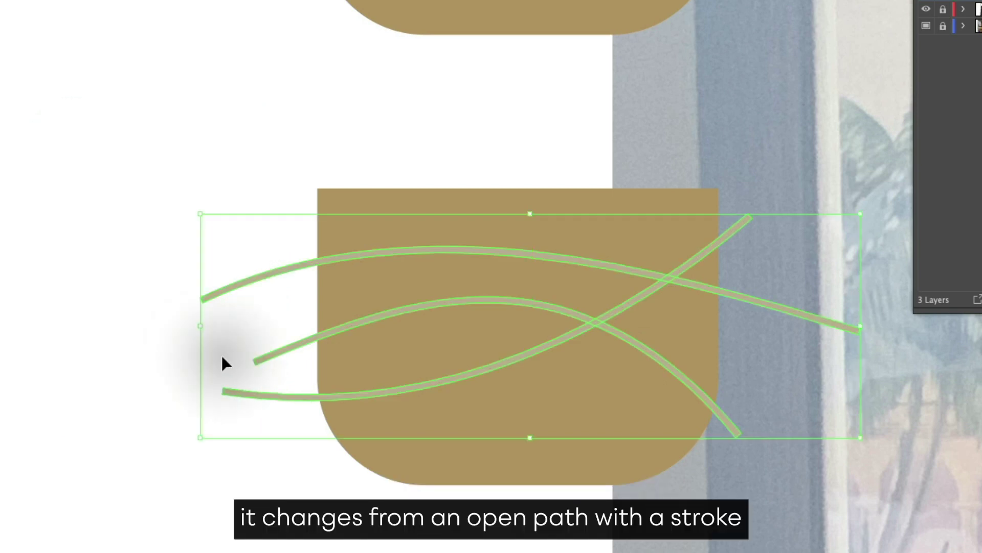
{"action": "left_click", "coordinate": [606, 270]}
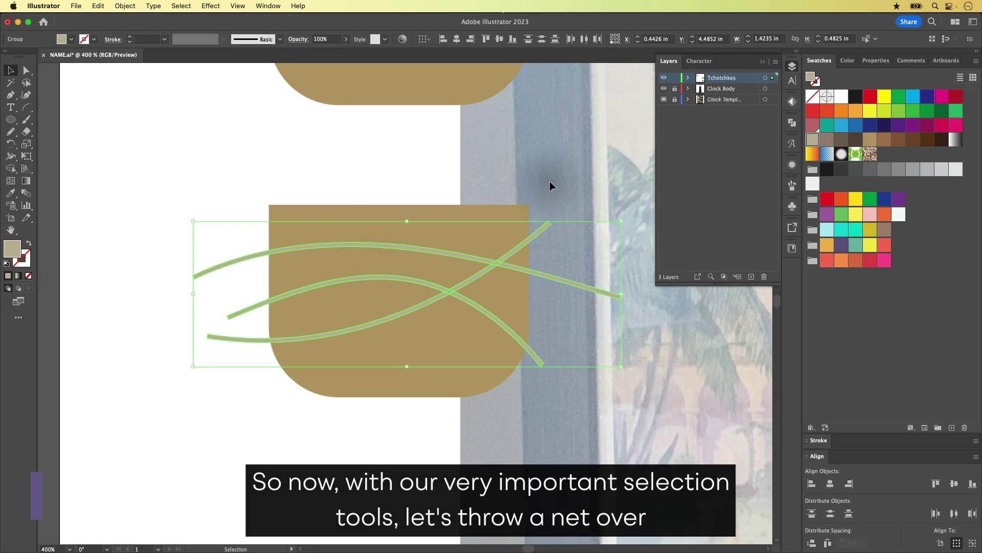
Select the pot with its lines and Shape Builder-delete the stubs past its left and right edges
{"action": "left_click_drag", "start_coordinate": [460, 166], "coordinate": [183, 460]}
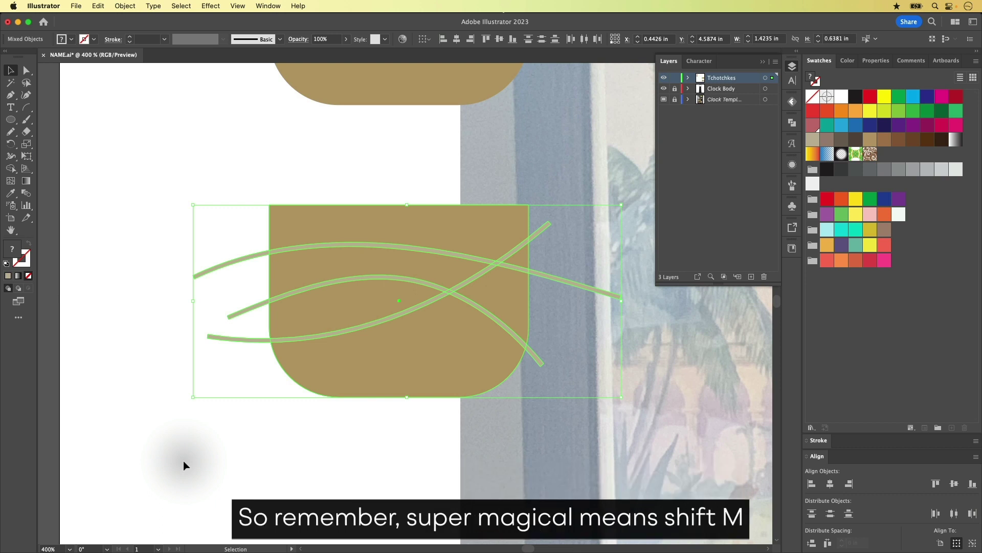
{"action": "key", "text": "shift+m"}
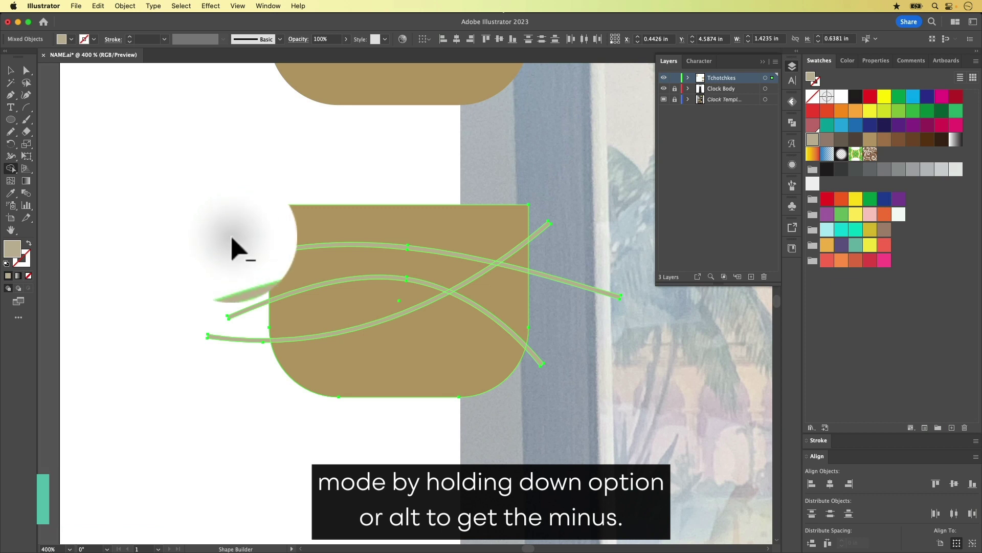
{"action": "mouse_move", "coordinate": [230, 229]}
{"action": "left_mouse_down"}
{"action": "mouse_move", "coordinate": [251, 327]}
{"action": "mouse_move", "coordinate": [248, 397]}
{"action": "left_mouse_up"}
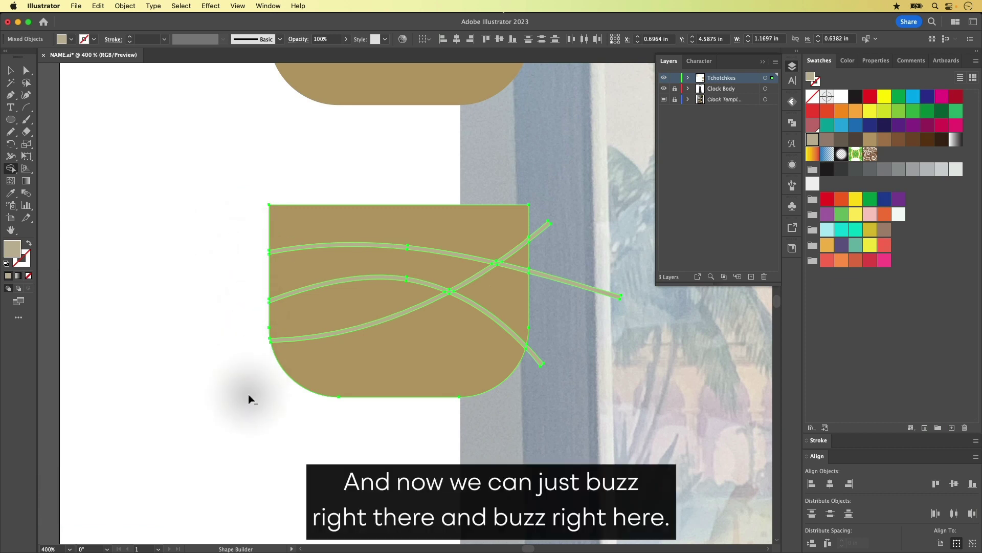
{"action": "left_click_drag", "start_coordinate": [537, 205], "coordinate": [552, 295]}
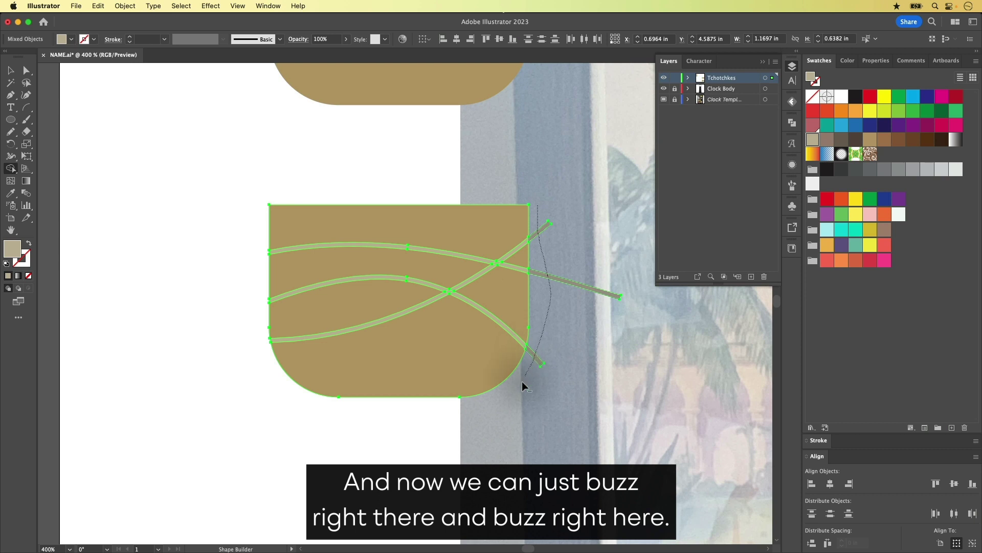
{"action": "left_click_drag", "start_coordinate": [522, 381], "coordinate": [521, 384]}
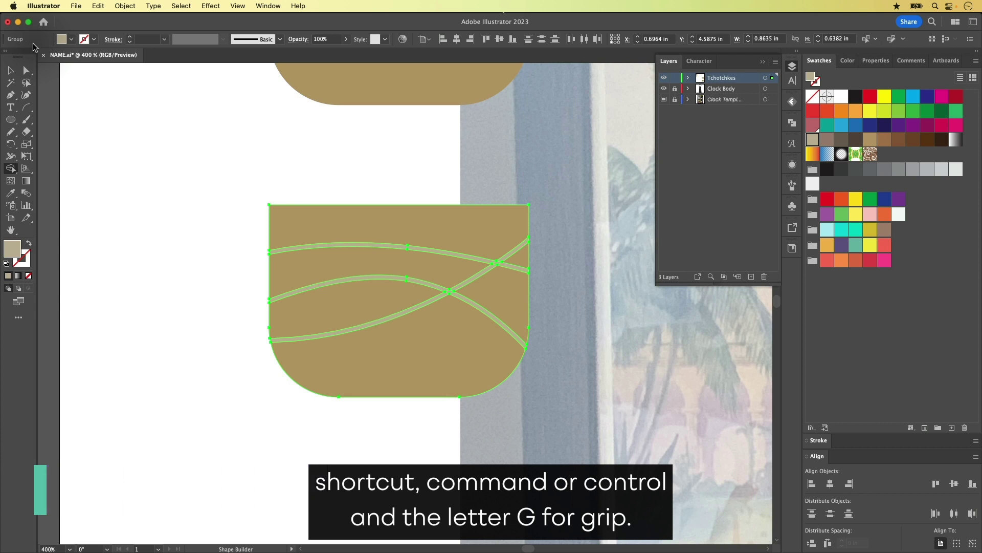
Group the pot with its trimmed lines and fit it onto the clock's bottom shelf at about 0.63 × 0.46 in
{"action": "key", "text": "super+g"}
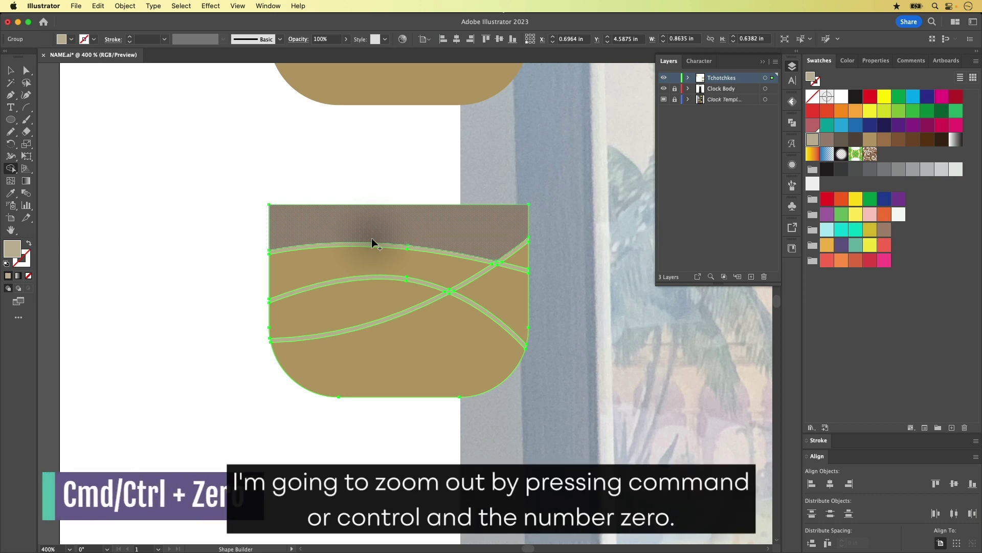
{"action": "key", "text": "super+0"}
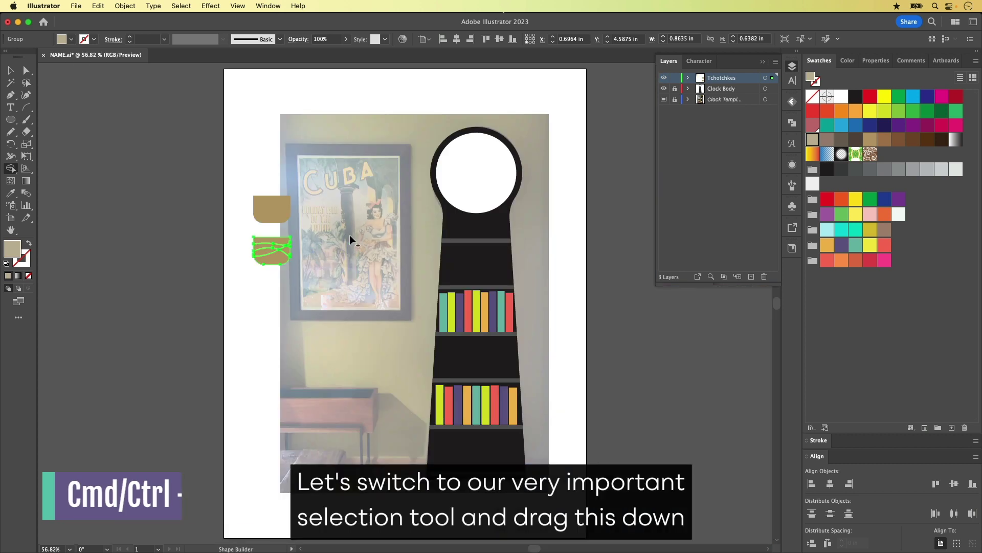
{"action": "key", "text": "v"}
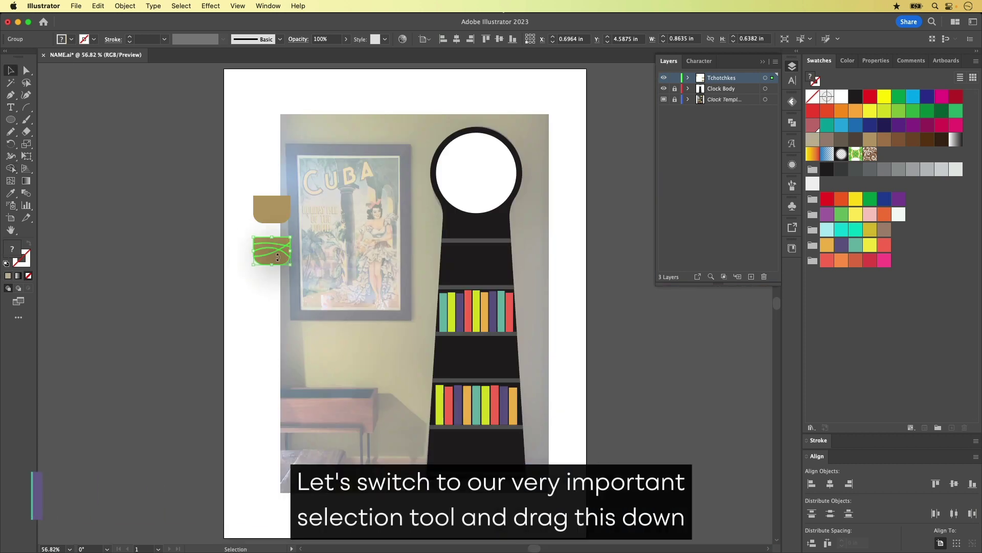
{"action": "left_click_drag", "start_coordinate": [271, 253], "coordinate": [487, 448]}
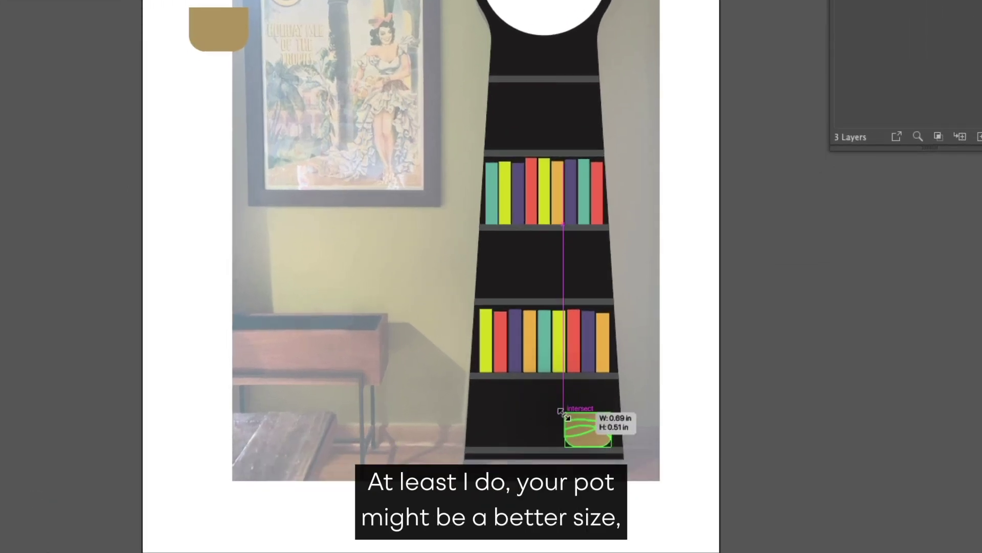
{"action": "left_click_drag", "start_coordinate": [561, 411], "coordinate": [502, 415]}
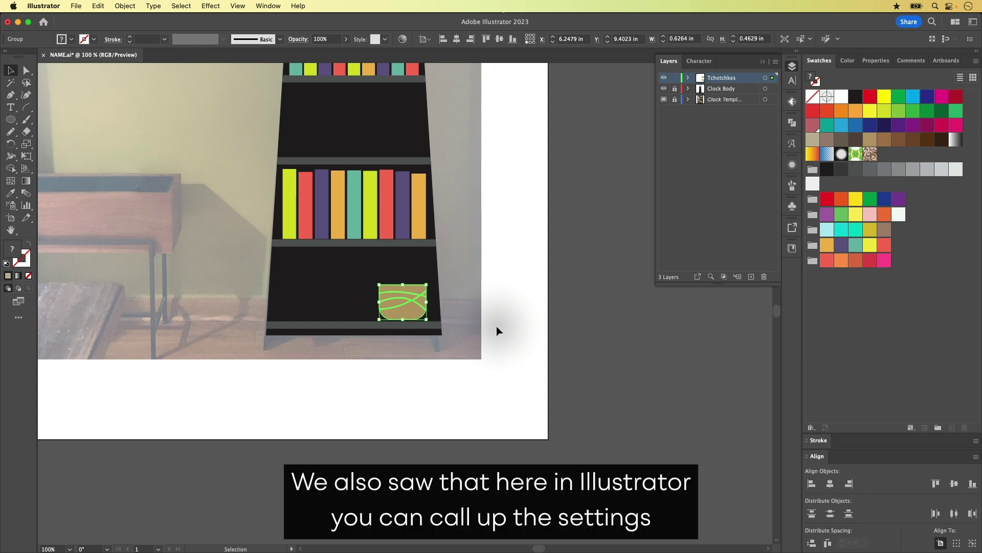
Reopen Pencil Tool Options and confirm Fidelity remains at Smooth
{"action": "double_click", "coordinate": [11, 132]}
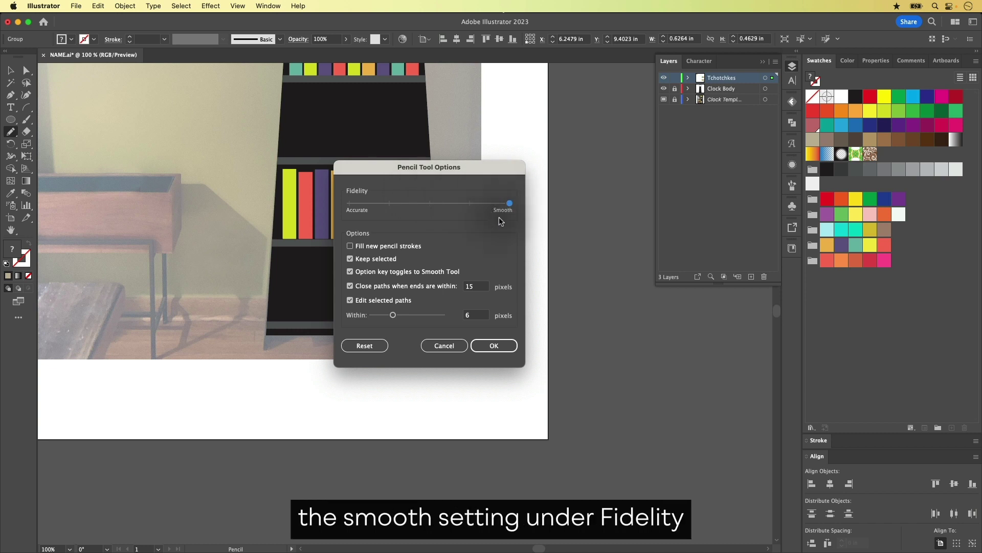
{"action": "left_click", "coordinate": [508, 344]}
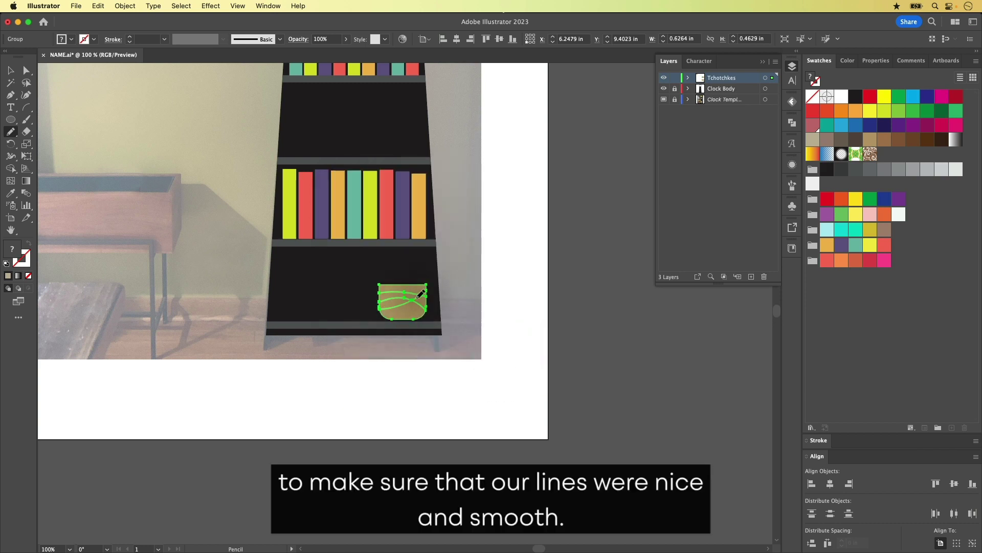